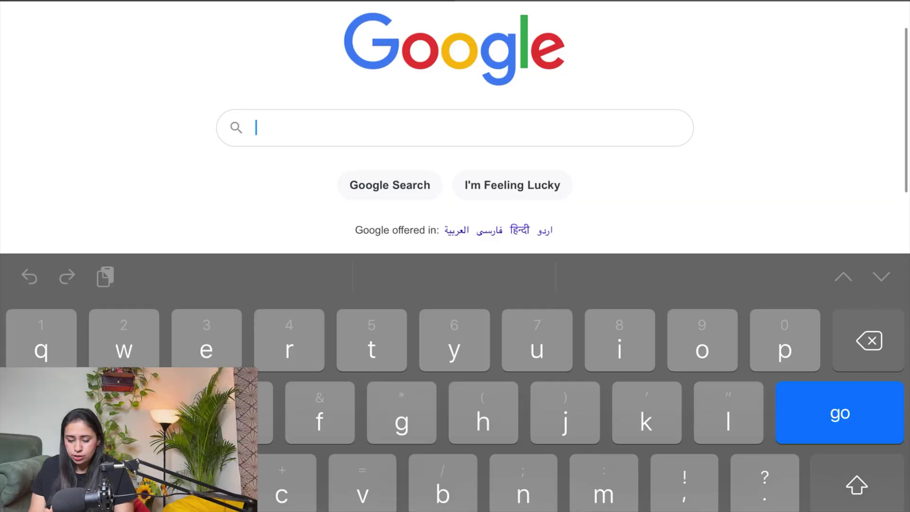
Search the web for "mentimeter" and open the official Mentimeter website
{"action": "type", "text": "me"}
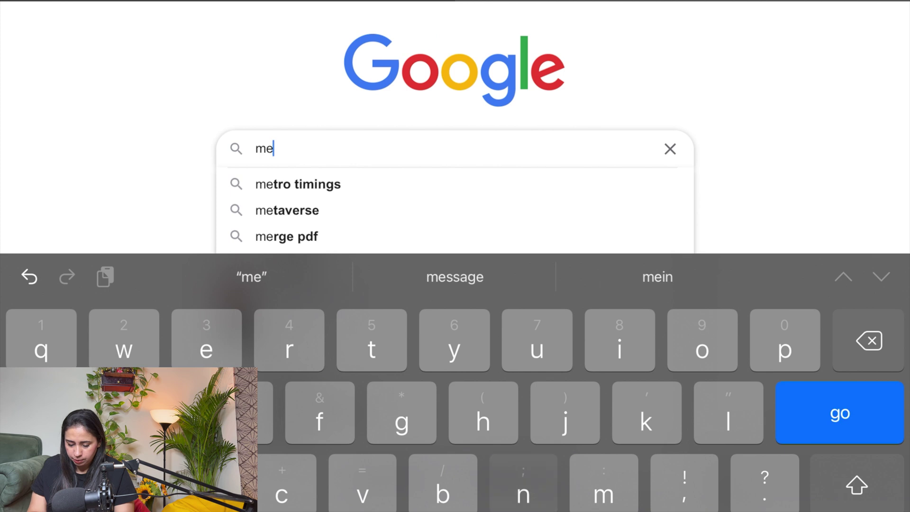
{"action": "type", "text": "ntimeter"}
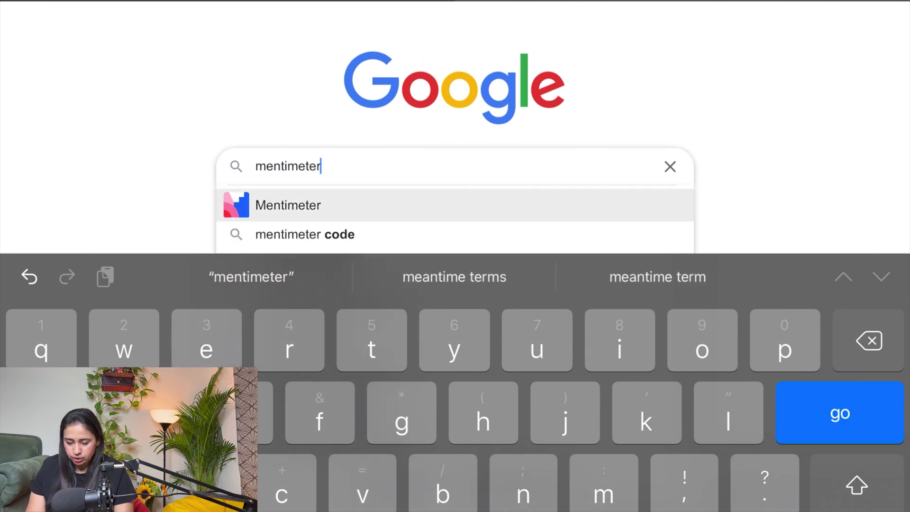
{"action": "key", "text": "Return"}
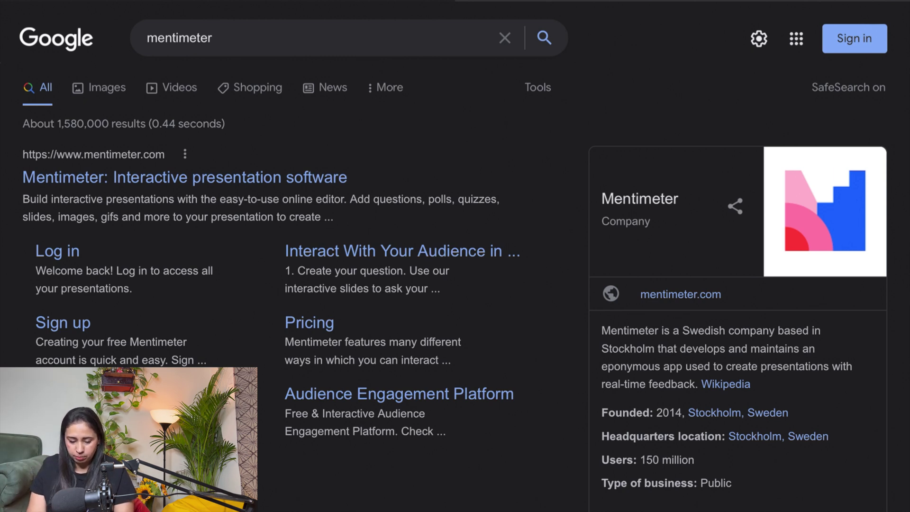
{"action": "left_click", "coordinate": [185, 177]}
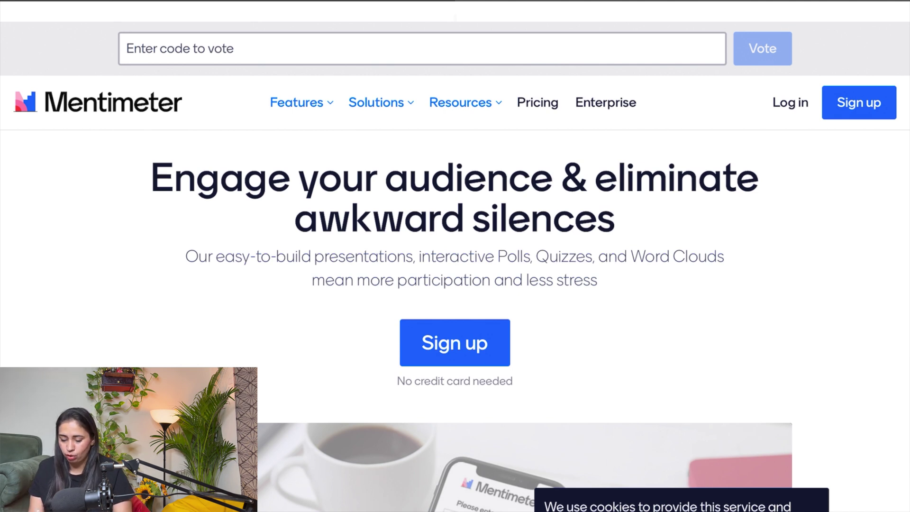
{"action": "scroll", "coordinate": [455, 256], "scroll_direction": "down", "scroll_amount": 1}
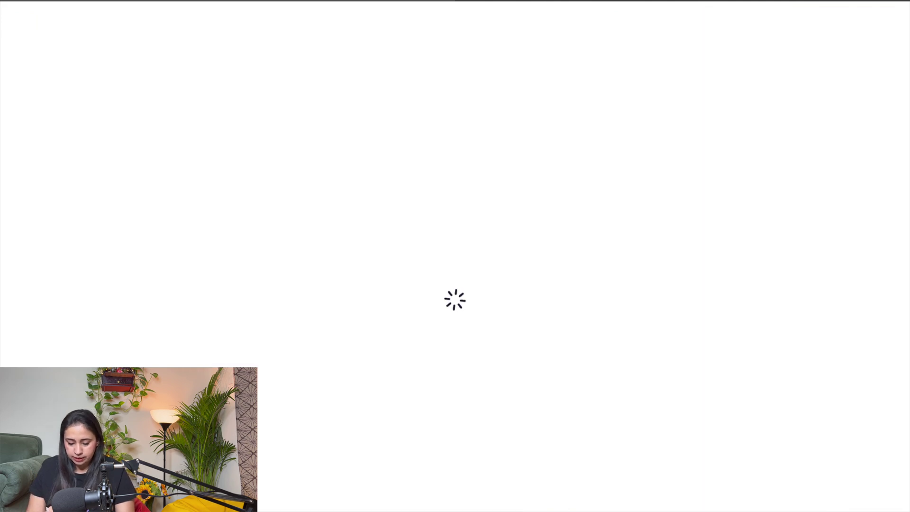
Create a new presentation named "Meeting." from the list of presentations
{"action": "scroll", "coordinate": [548, 303], "scroll_direction": "down", "scroll_amount": 9}
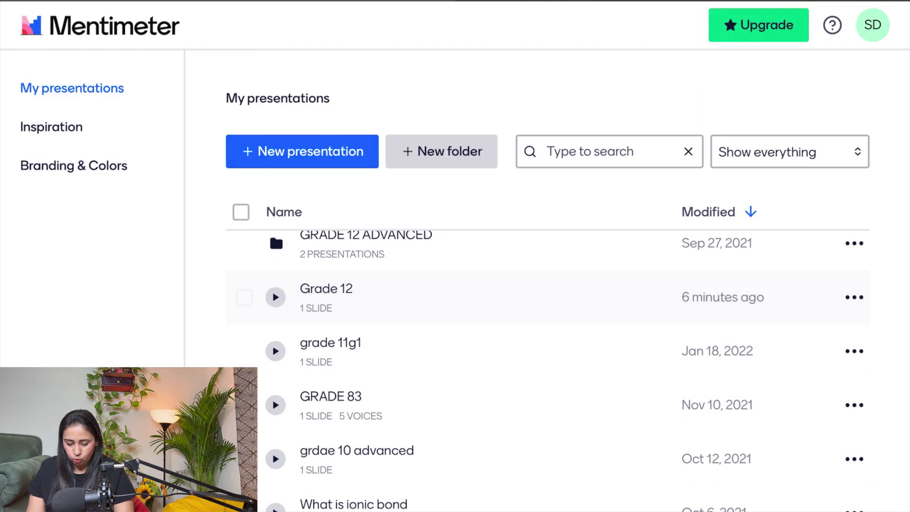
{"action": "scroll", "coordinate": [548, 303], "scroll_direction": "up", "scroll_amount": 10}
{"action": "scroll", "coordinate": [548, 380], "scroll_direction": "down", "scroll_amount": 1}
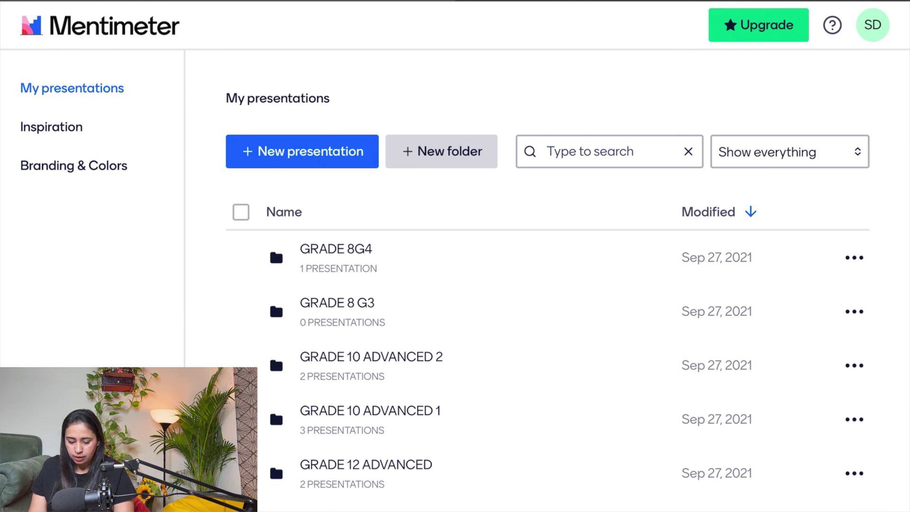
{"action": "scroll", "coordinate": [521, 377], "scroll_direction": "down", "scroll_amount": 2}
{"action": "scroll", "coordinate": [522, 377], "scroll_direction": "up", "scroll_amount": 2}
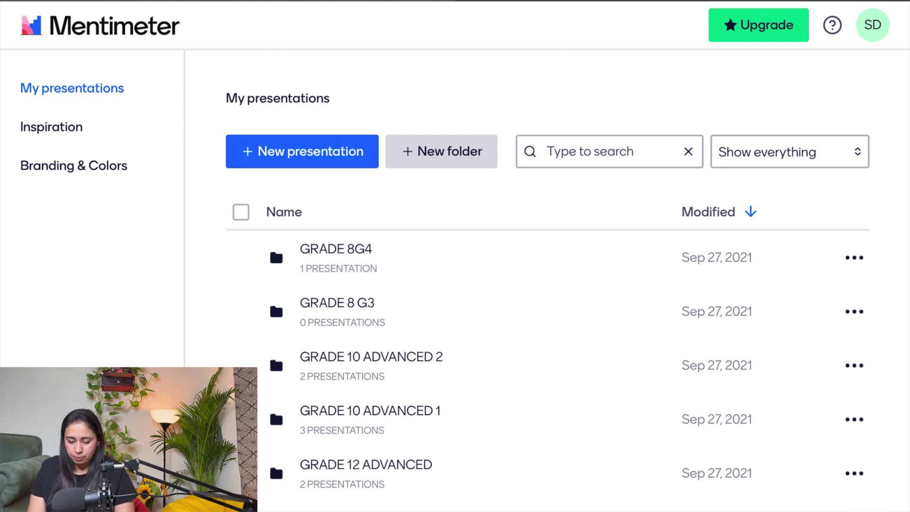
{"action": "left_click", "coordinate": [302, 151]}
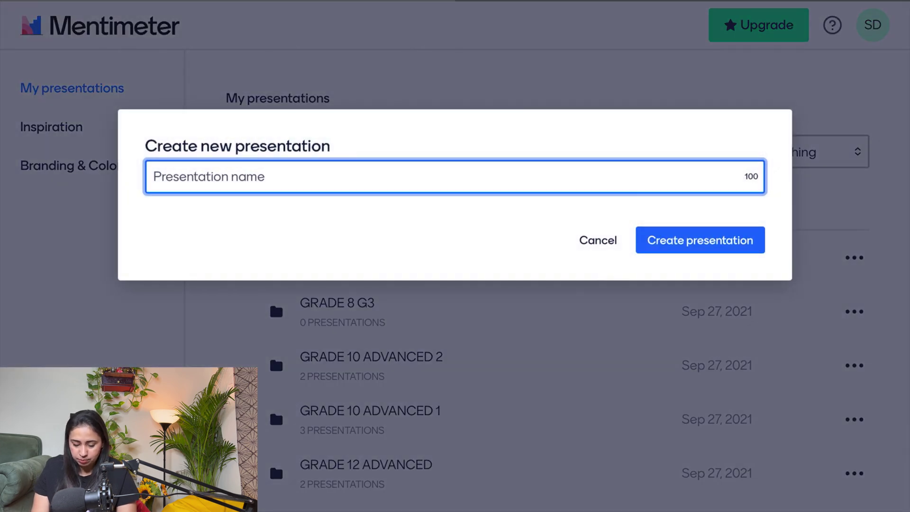
{"action": "left_click", "coordinate": [208, 176]}
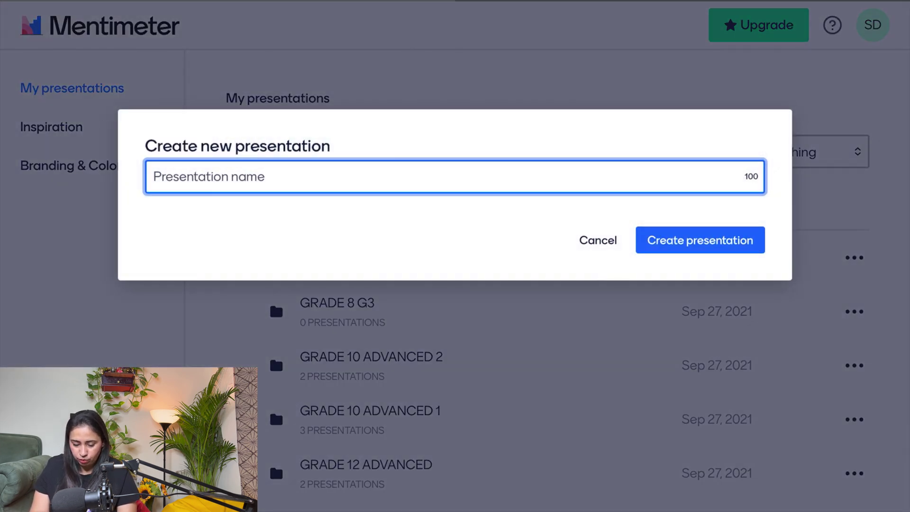
{"action": "left_click", "coordinate": [209, 177]}
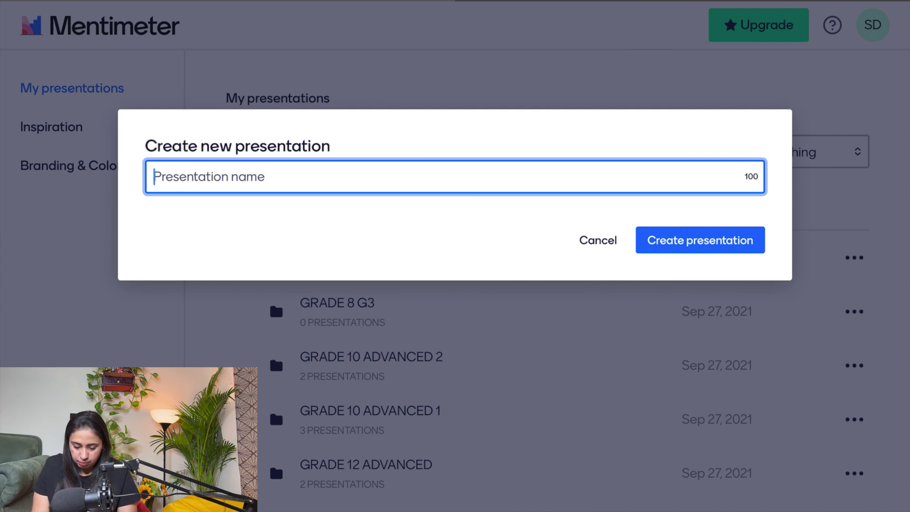
{"action": "mouse_move", "coordinate": [207, 169]}
{"action": "left_mouse_down"}
{"action": "mouse_move", "coordinate": [205, 191]}
{"action": "mouse_move", "coordinate": [241, 192]}
{"action": "mouse_move", "coordinate": [271, 166]}
{"action": "mouse_move", "coordinate": [286, 192]}
{"action": "mouse_move", "coordinate": [318, 186]}
{"action": "mouse_move", "coordinate": [306, 236]}
{"action": "left_mouse_up"}
{"action": "left_click", "coordinate": [346, 183]}
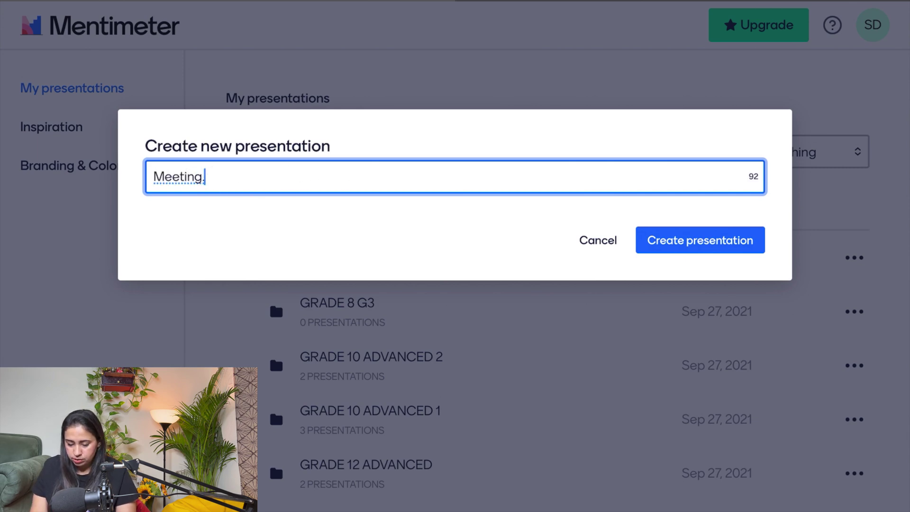
{"action": "left_click", "coordinate": [700, 240]}
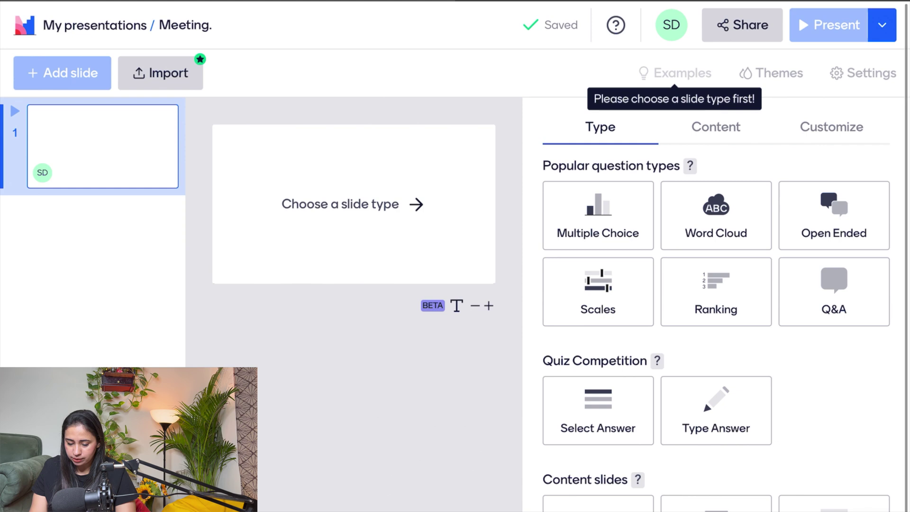
Make the first slide Multiple Choice and browse the library of example slides for question ideas
{"action": "left_click", "coordinate": [598, 216]}
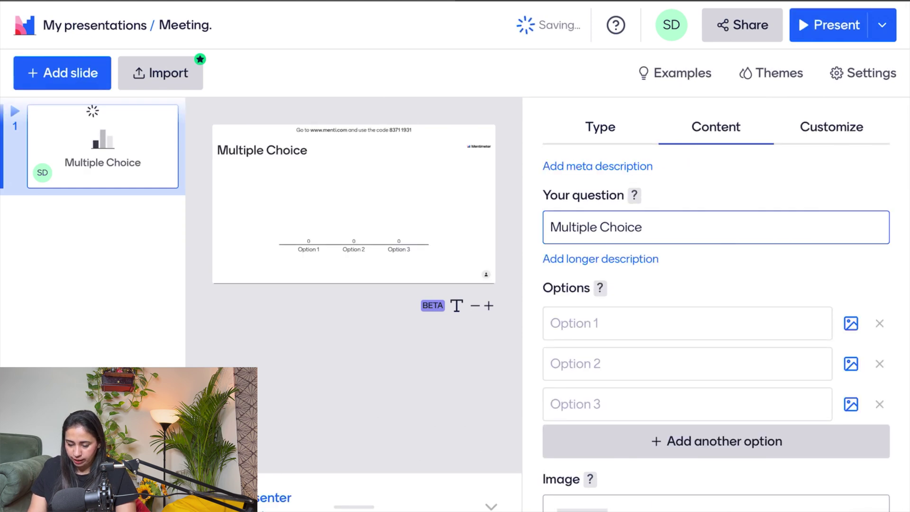
{"action": "left_click", "coordinate": [675, 73]}
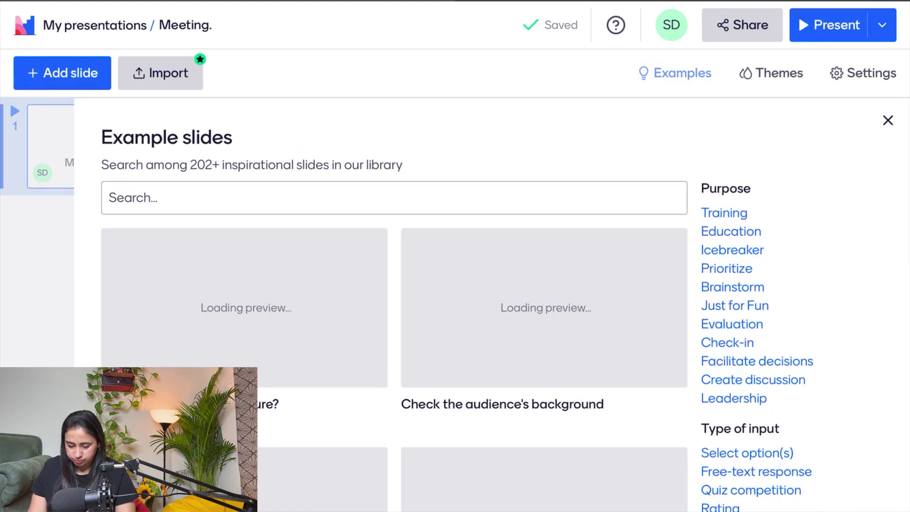
{"action": "scroll", "coordinate": [248, 294], "scroll_direction": "down", "scroll_amount": 5}
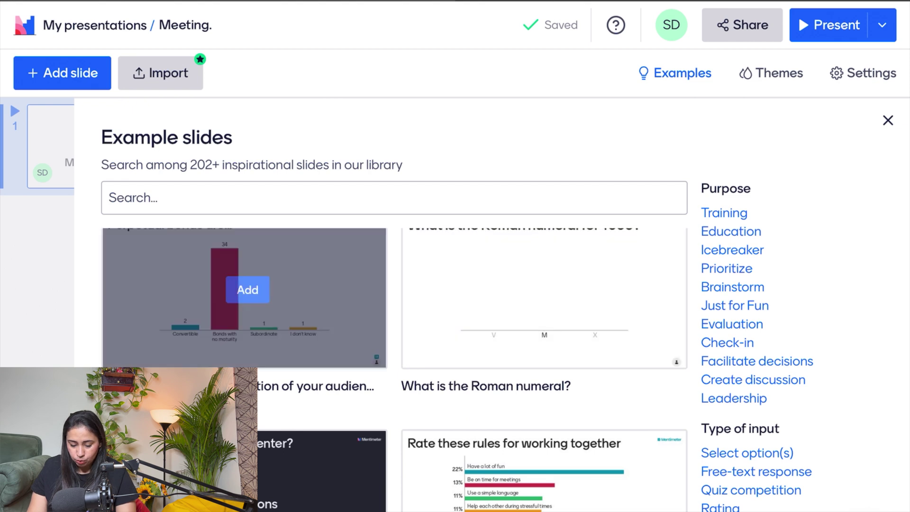
{"action": "scroll", "coordinate": [247, 294], "scroll_direction": "up", "scroll_amount": 2}
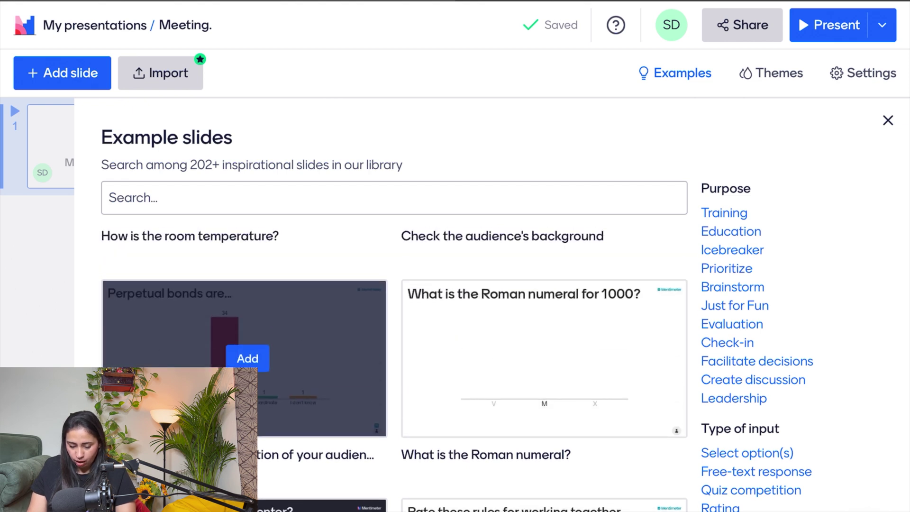
{"action": "scroll", "coordinate": [247, 294], "scroll_direction": "down", "scroll_amount": 3}
{"action": "scroll", "coordinate": [394, 370], "scroll_direction": "down", "scroll_amount": 10}
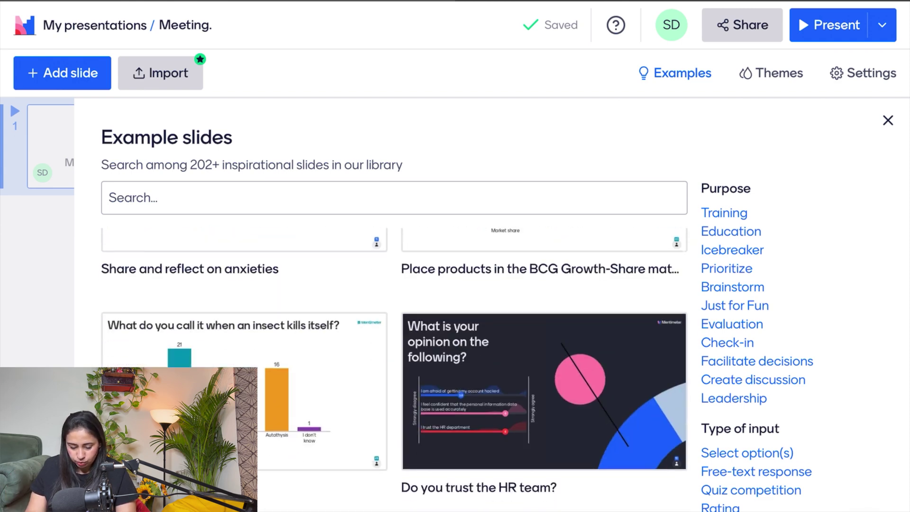
{"action": "scroll", "coordinate": [545, 373], "scroll_direction": "down", "scroll_amount": 15}
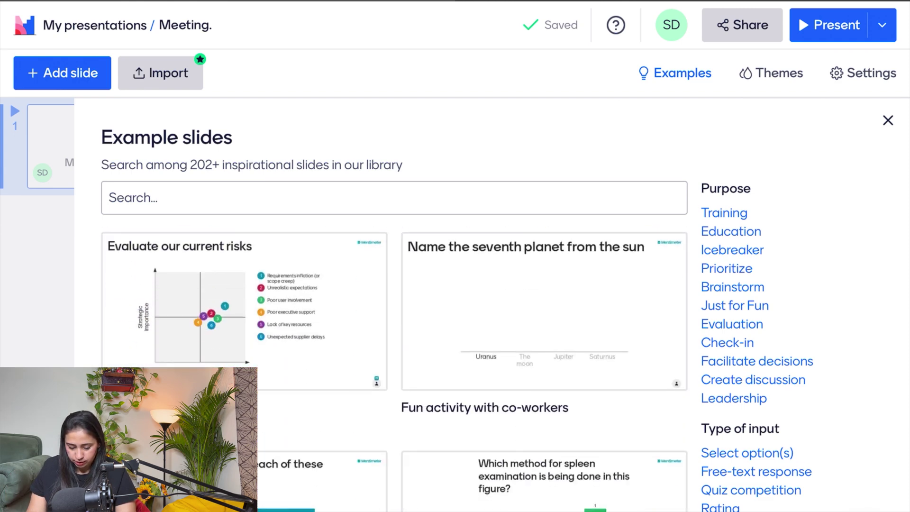
{"action": "scroll", "coordinate": [547, 374], "scroll_direction": "down", "scroll_amount": 10}
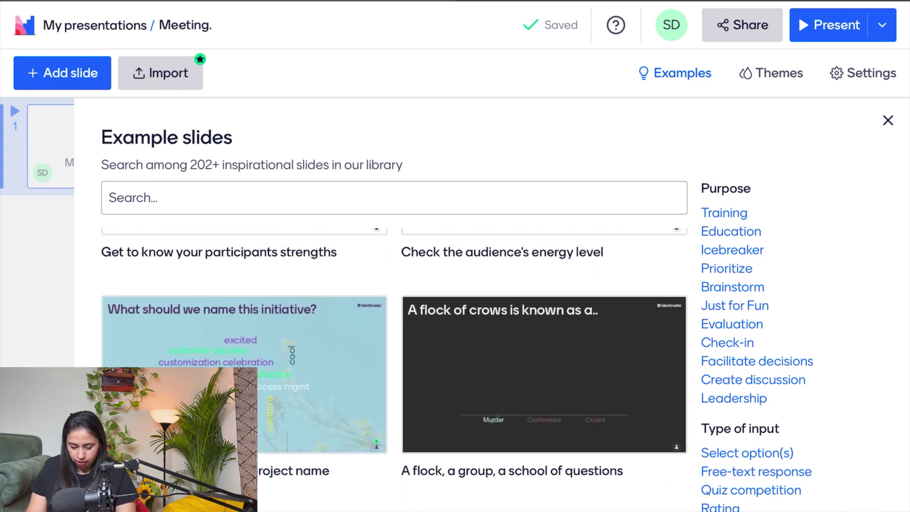
{"action": "scroll", "coordinate": [285, 287], "scroll_direction": "down", "scroll_amount": 1}
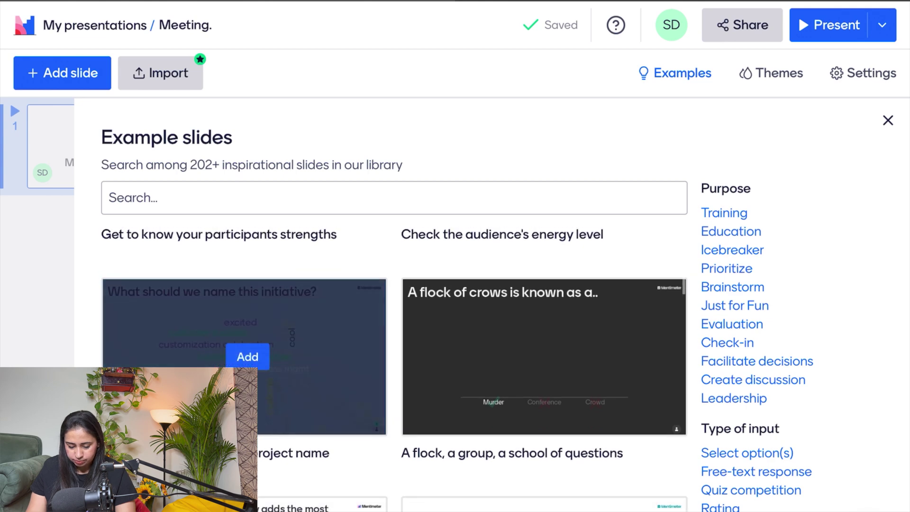
{"action": "scroll", "coordinate": [285, 287], "scroll_direction": "up", "scroll_amount": 2}
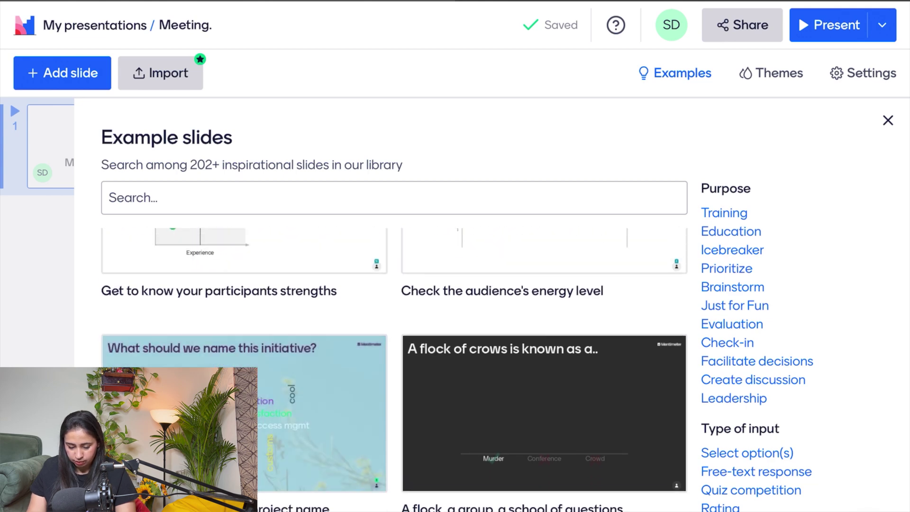
{"action": "scroll", "coordinate": [394, 370], "scroll_direction": "down", "scroll_amount": 10}
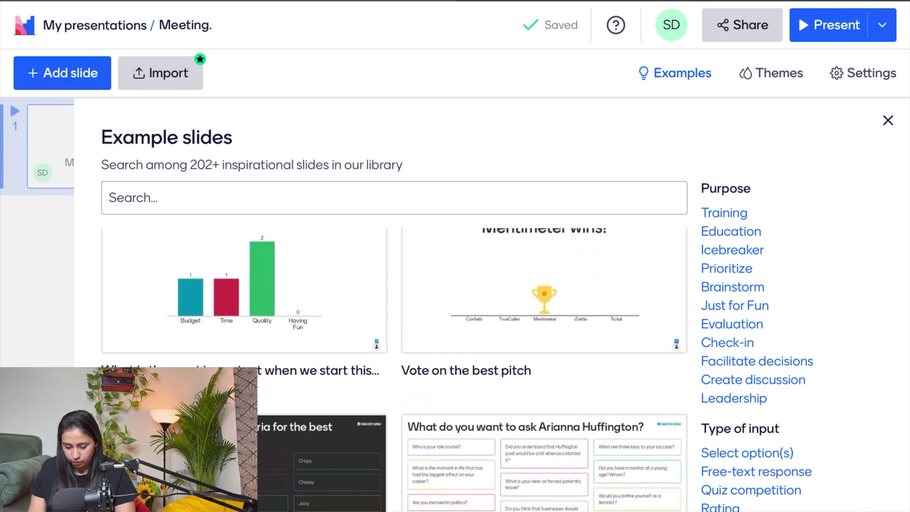
{"action": "scroll", "coordinate": [394, 332], "scroll_direction": "down", "scroll_amount": 3}
{"action": "scroll", "coordinate": [544, 331], "scroll_direction": "down", "scroll_amount": 5}
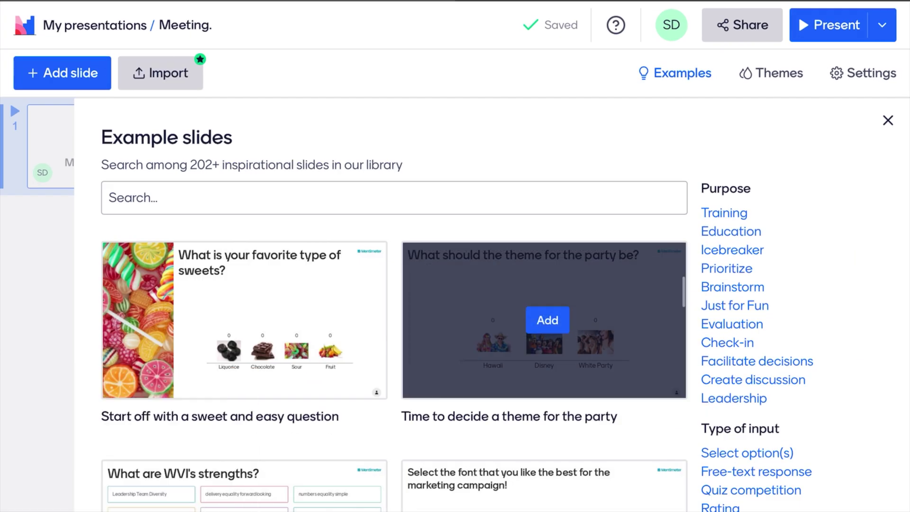
{"action": "scroll", "coordinate": [394, 332], "scroll_direction": "down", "scroll_amount": 4}
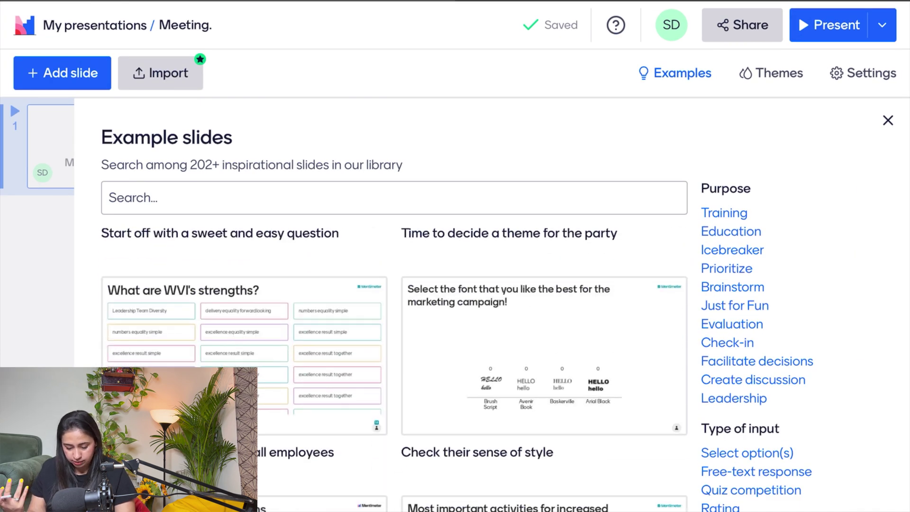
{"action": "scroll", "coordinate": [394, 370], "scroll_direction": "down", "scroll_amount": 4}
{"action": "scroll", "coordinate": [395, 370], "scroll_direction": "up", "scroll_amount": 10}
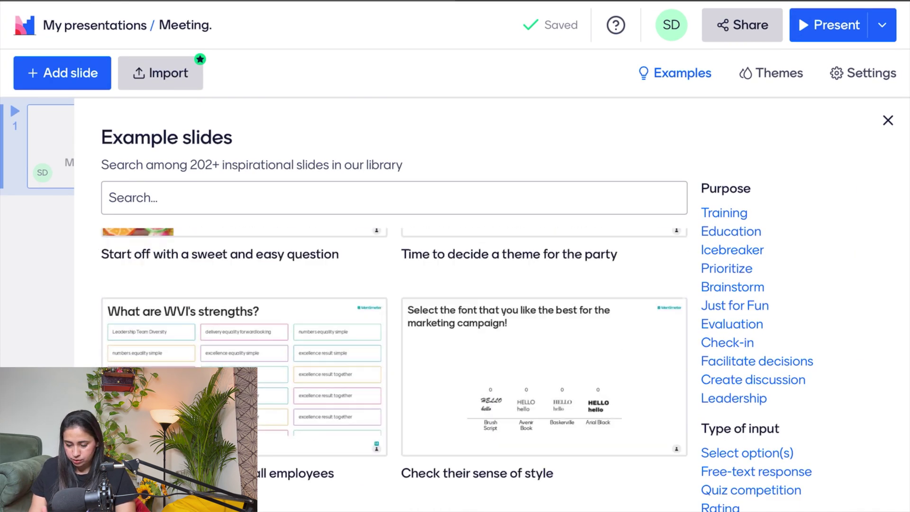
{"action": "scroll", "coordinate": [395, 369], "scroll_direction": "up", "scroll_amount": 3}
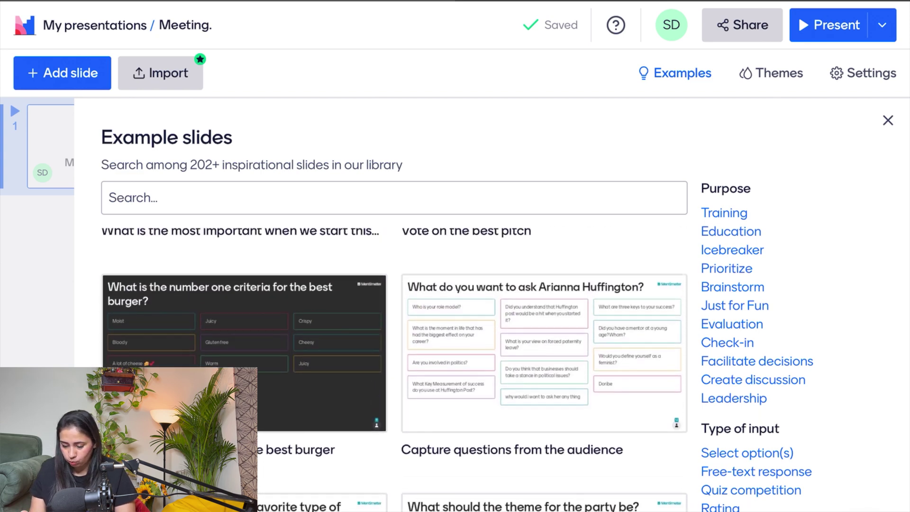
{"action": "key", "text": "Escape"}
Change the slide type to Word Cloud and set its question to "What are acids"
{"action": "left_click", "coordinate": [600, 127]}
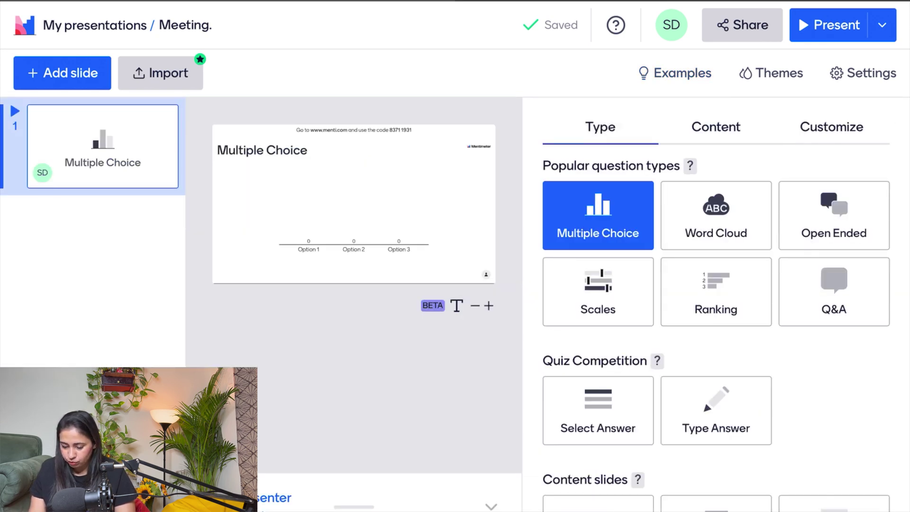
{"action": "left_click", "coordinate": [715, 215]}
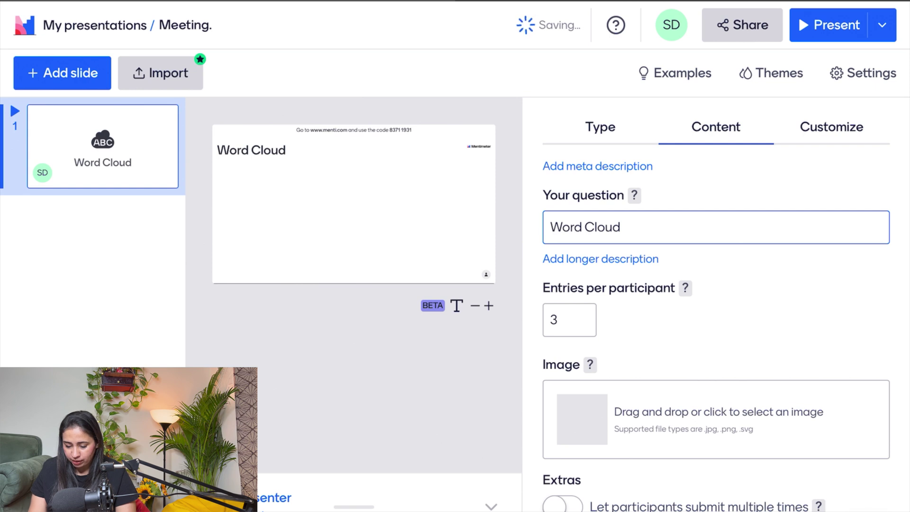
{"action": "left_click", "coordinate": [715, 225]}
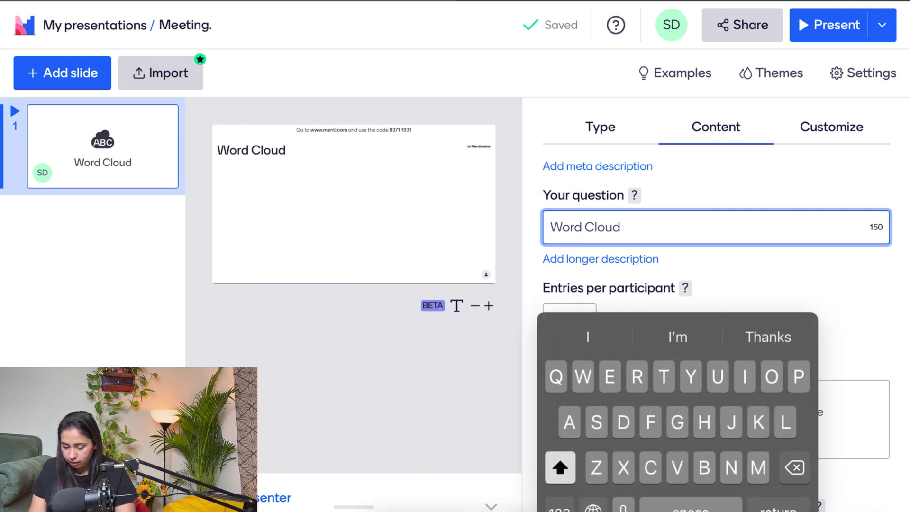
{"action": "type", "text": "Wh"}
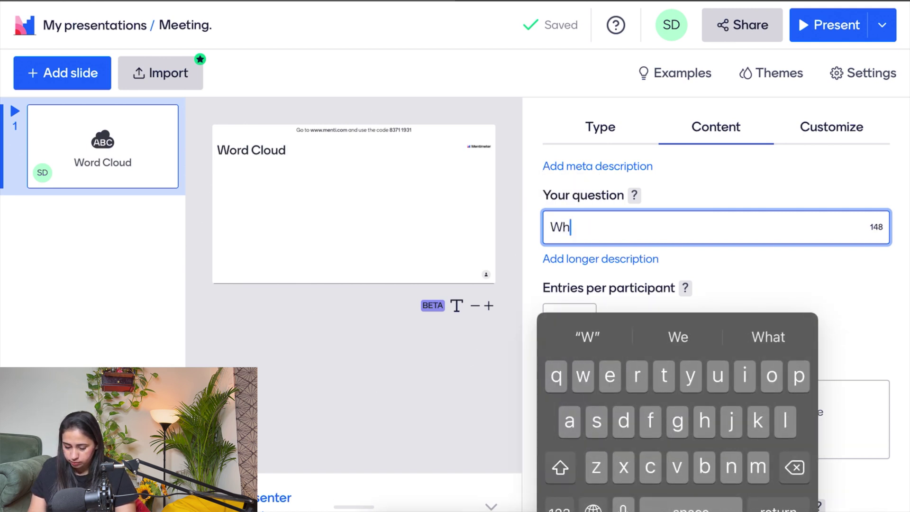
{"action": "type", "text": "at a"}
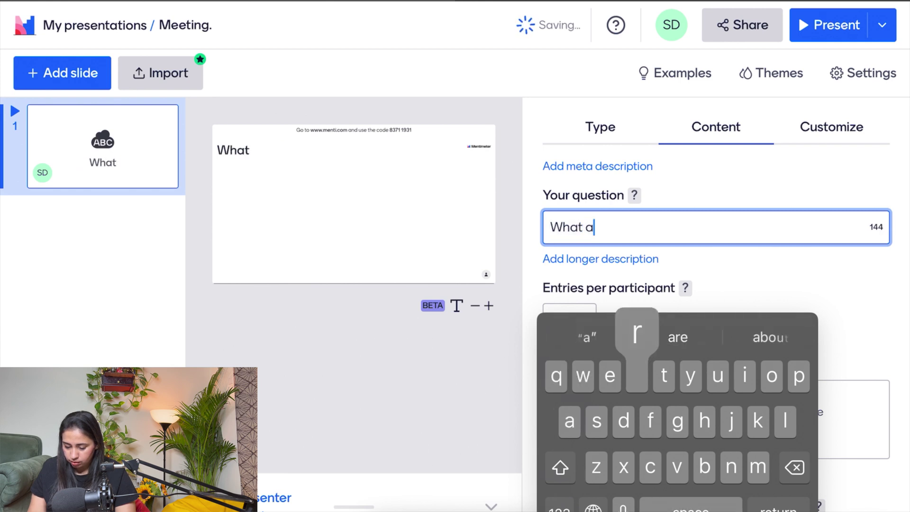
{"action": "type", "text": "re acuds"}
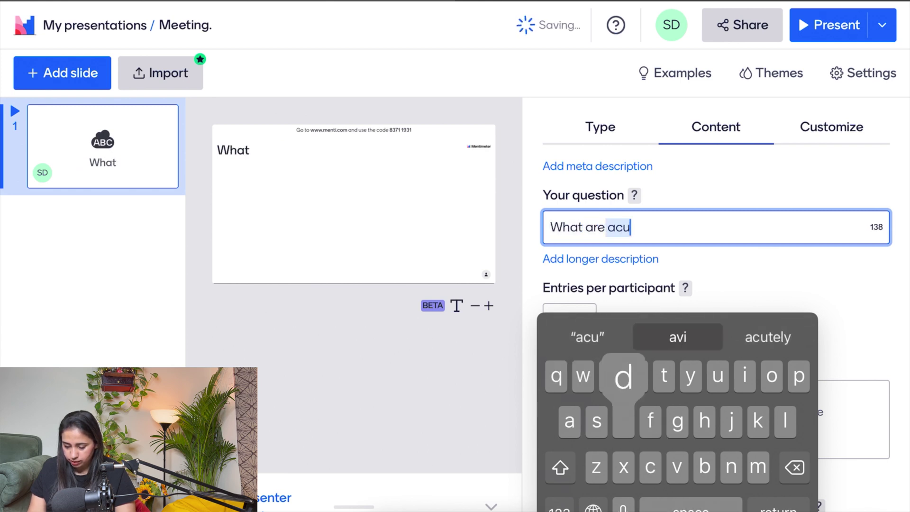
{"action": "key", "text": "Return"}
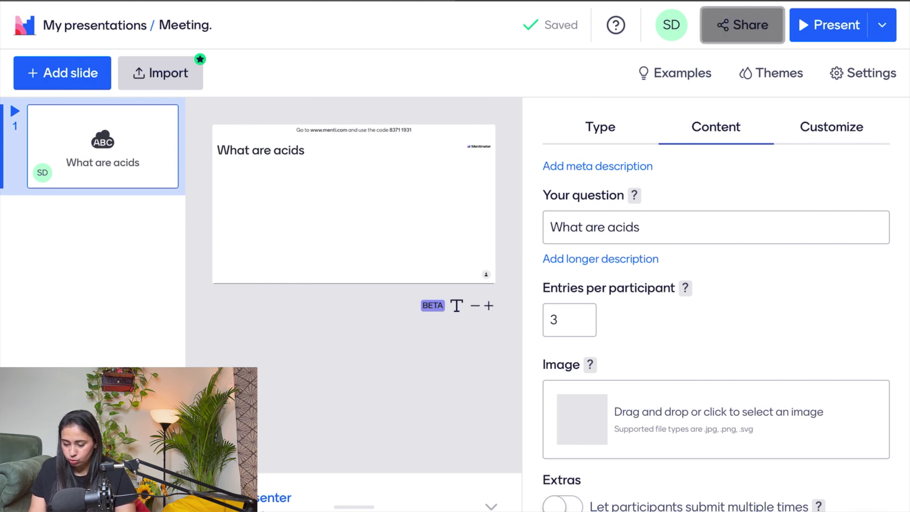
Copy the presentation's voting link from its sharing options for participants
{"action": "left_click", "coordinate": [742, 25]}
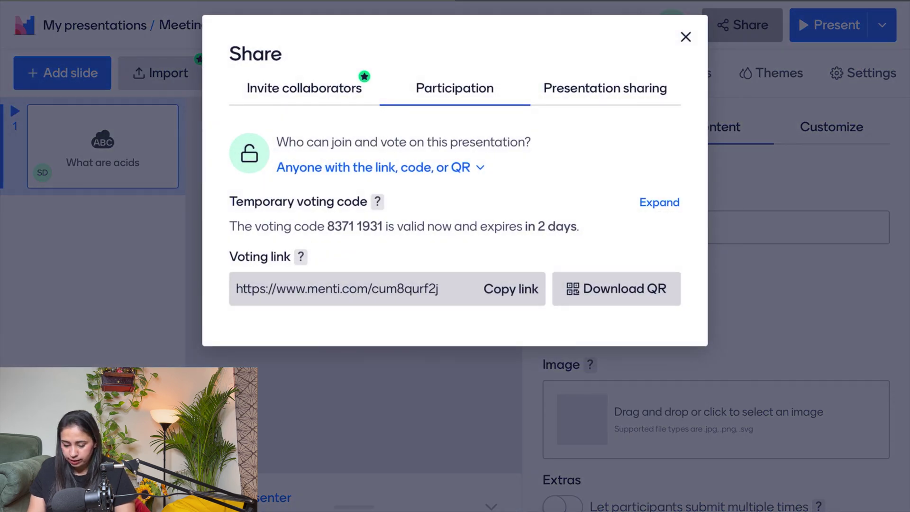
{"action": "left_click", "coordinate": [511, 288]}
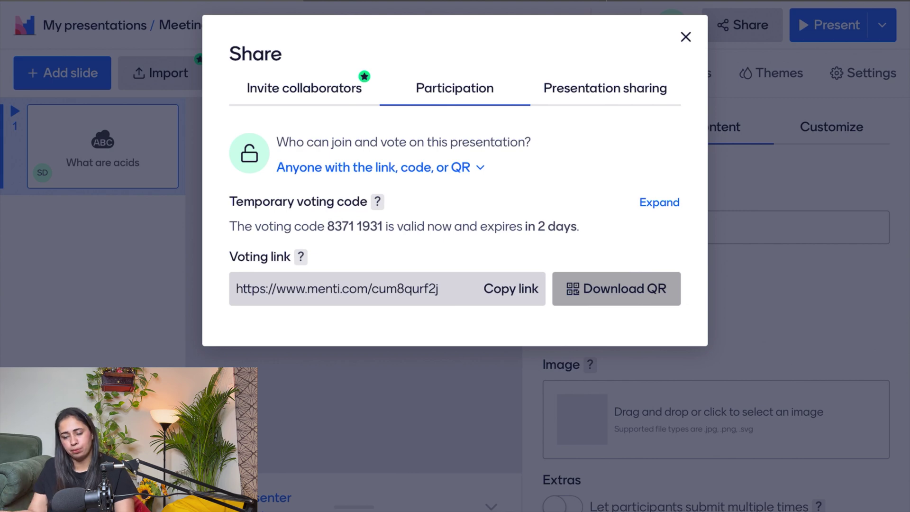
{"action": "left_click", "coordinate": [685, 37]}
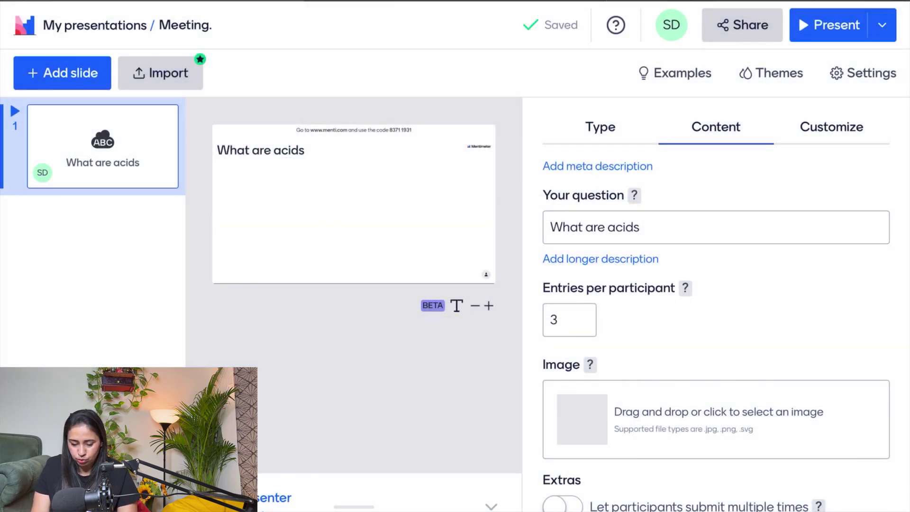
Return to the list of presentations and view the word cloud results of "What is ionic bond" and "grade 11 d"
{"action": "left_click", "coordinate": [94, 24]}
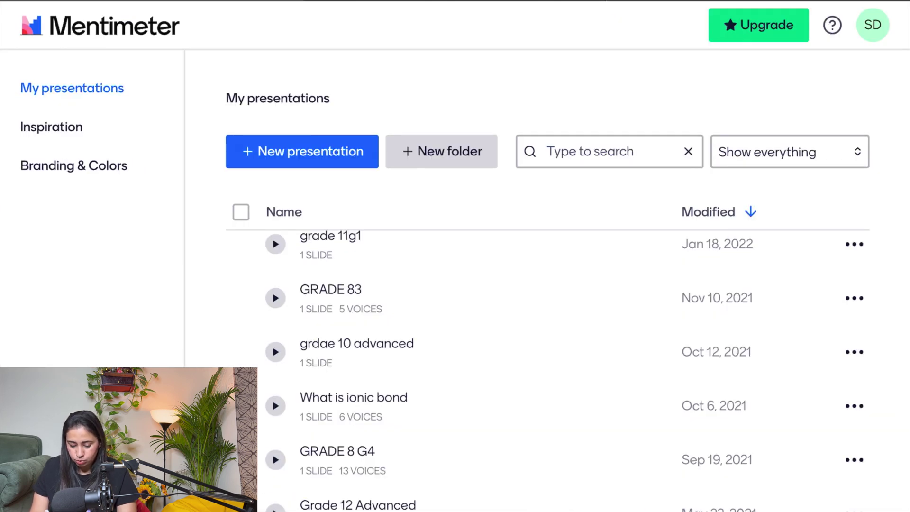
{"action": "scroll", "coordinate": [564, 369], "scroll_direction": "down", "scroll_amount": 10}
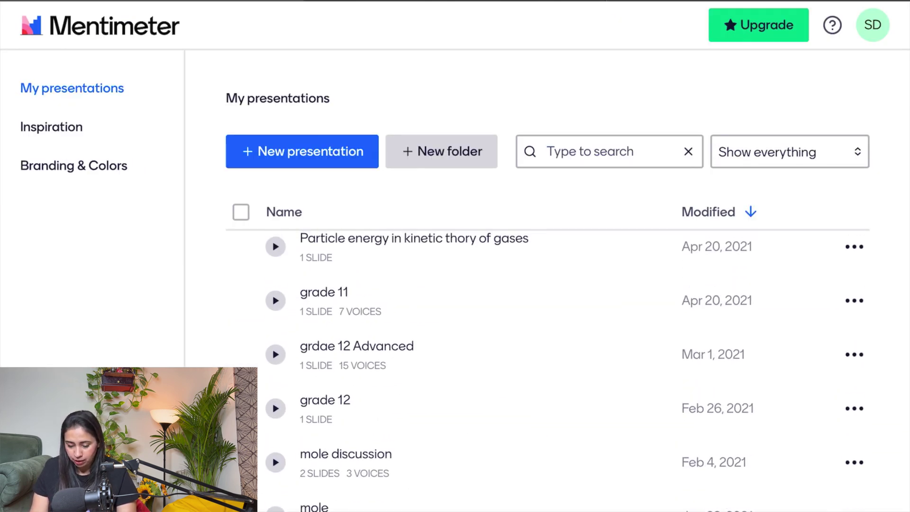
{"action": "left_click", "coordinate": [302, 152]}
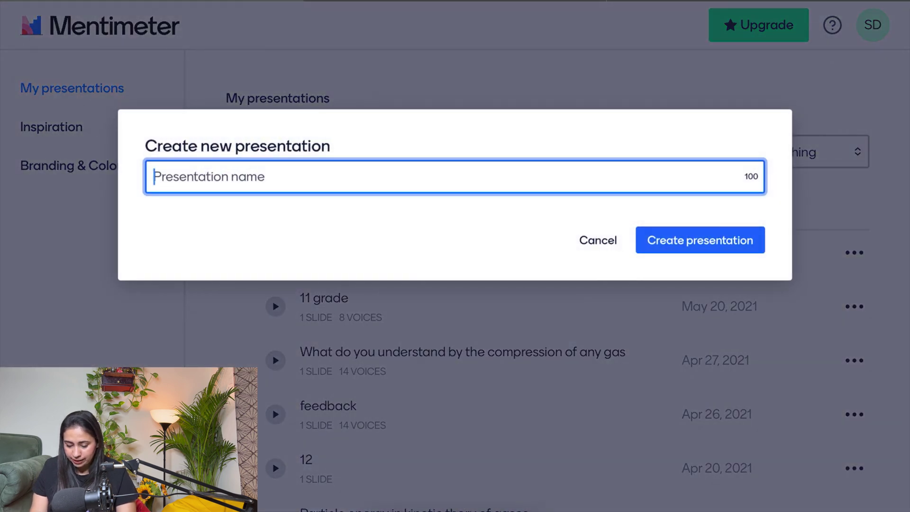
{"action": "left_click", "coordinate": [598, 240]}
{"action": "left_click", "coordinate": [329, 245]}
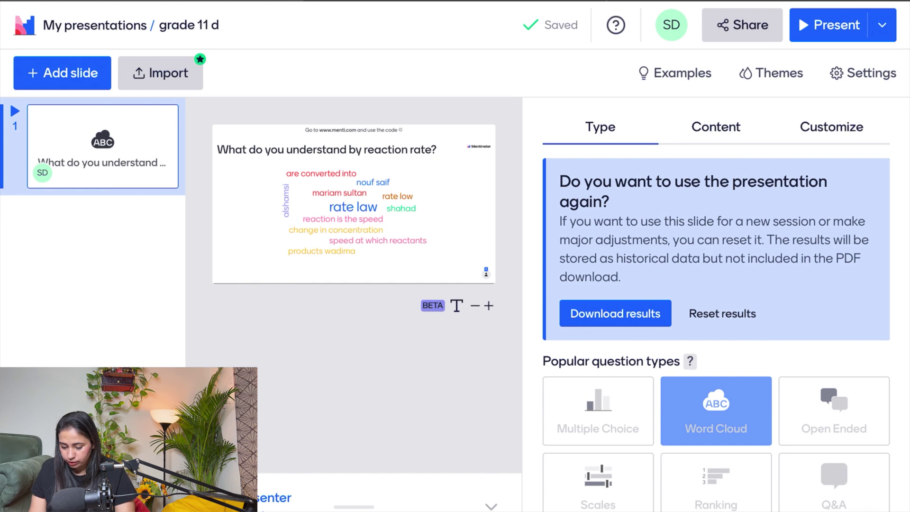
Look through the available question types, quiz competition, content slides and advanced questions in the "grade 11 d" presentation
{"action": "scroll", "coordinate": [716, 304], "scroll_direction": "down", "scroll_amount": 3}
{"action": "scroll", "coordinate": [716, 303], "scroll_direction": "up", "scroll_amount": 3}
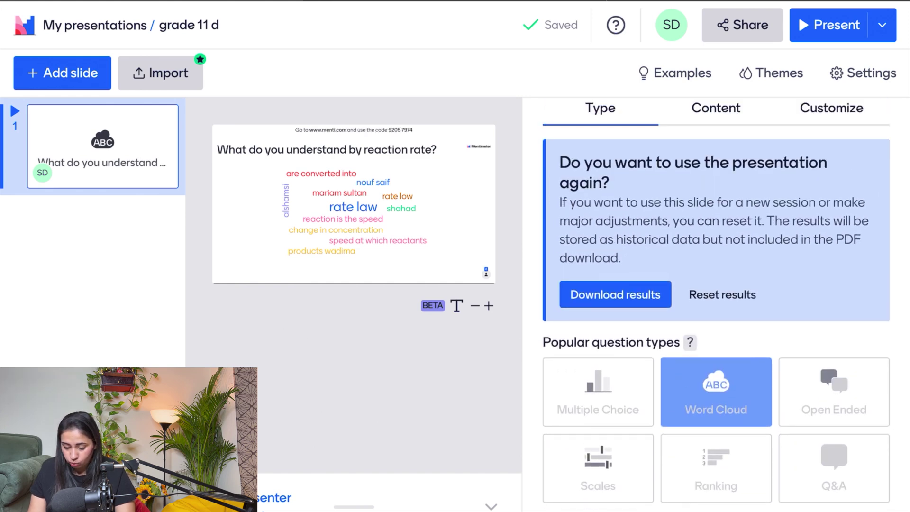
{"action": "scroll", "coordinate": [715, 304], "scroll_direction": "down", "scroll_amount": 6}
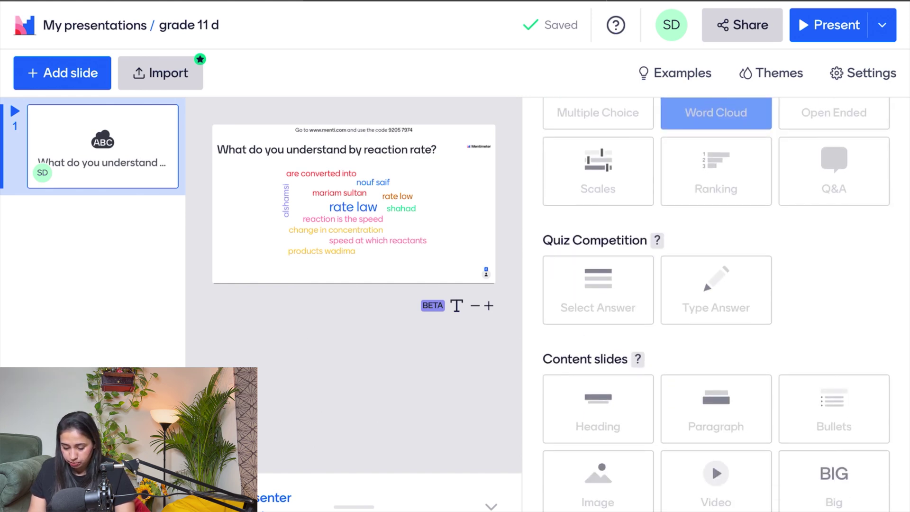
{"action": "scroll", "coordinate": [715, 304], "scroll_direction": "down", "scroll_amount": 3}
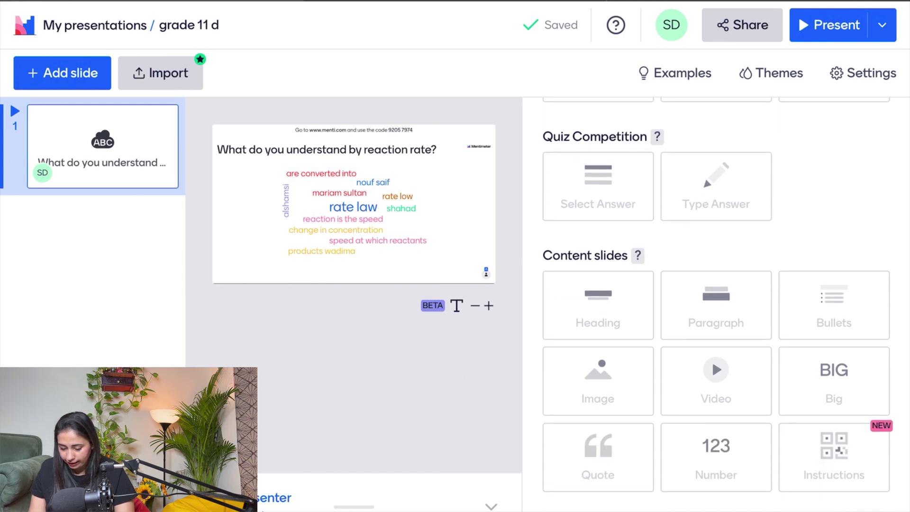
{"action": "scroll", "coordinate": [712, 262], "scroll_direction": "down", "scroll_amount": 3}
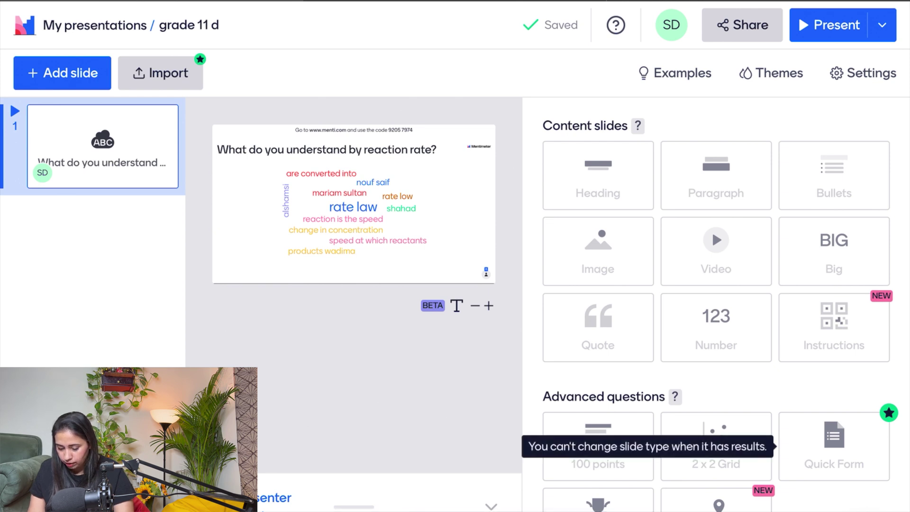
{"action": "scroll", "coordinate": [711, 228], "scroll_direction": "up", "scroll_amount": 5}
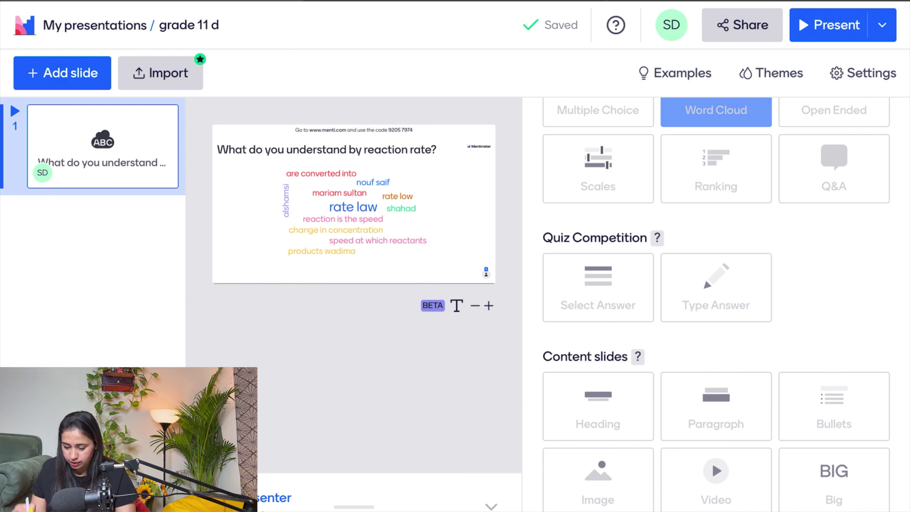
{"action": "scroll", "coordinate": [716, 303], "scroll_direction": "up", "scroll_amount": 5}
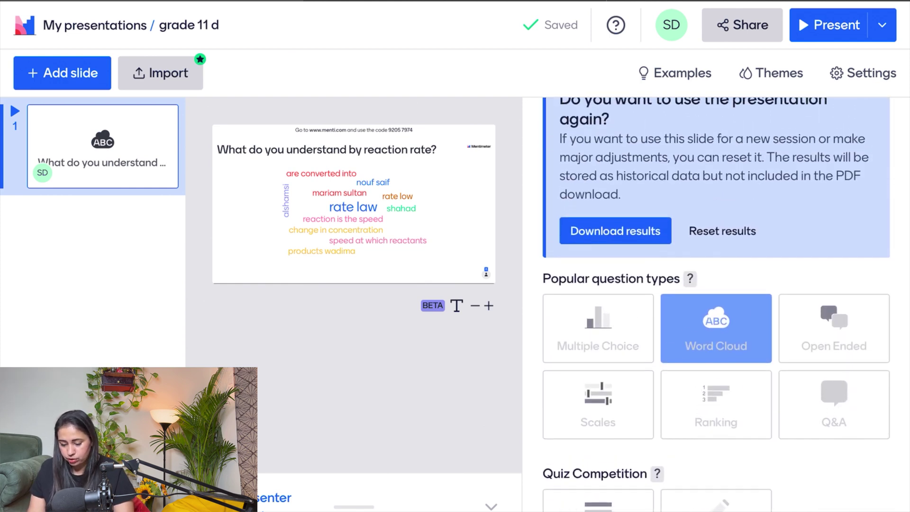